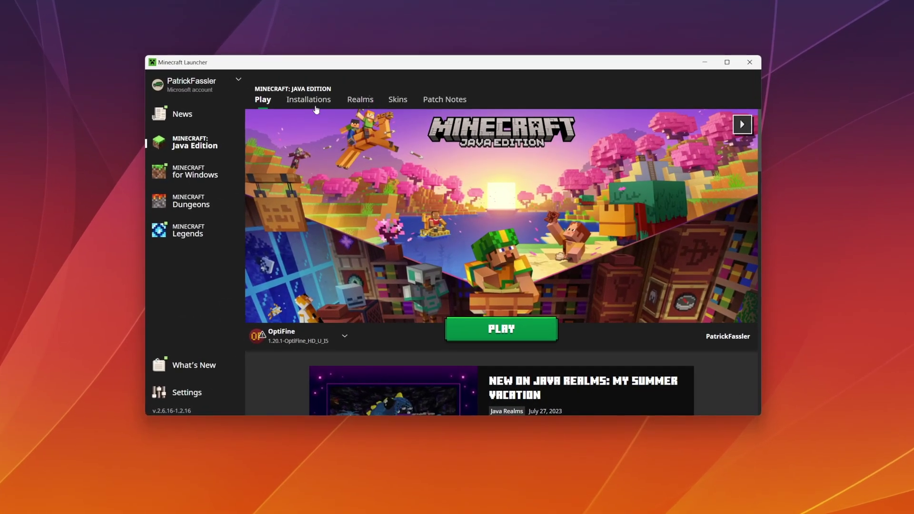
From the Installations list, open the OptiFine installation's .minecraft folder in File Explorer.
{"action": "left_click", "coordinate": [312, 102]}
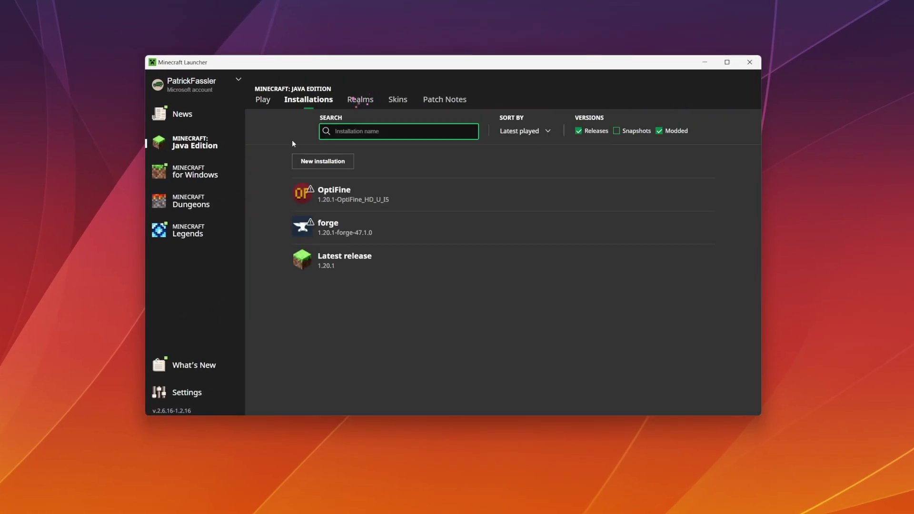
{"action": "mouse_move", "coordinate": [481, 194]}
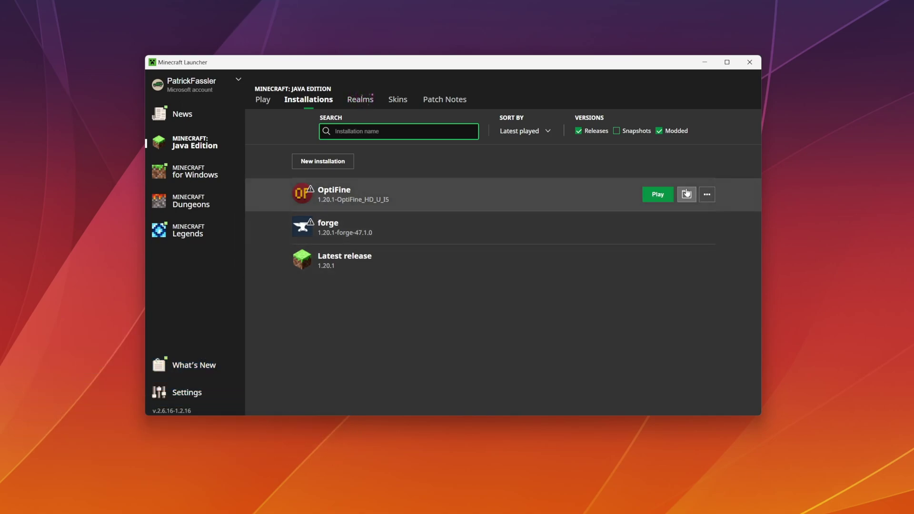
{"action": "left_click", "coordinate": [687, 195]}
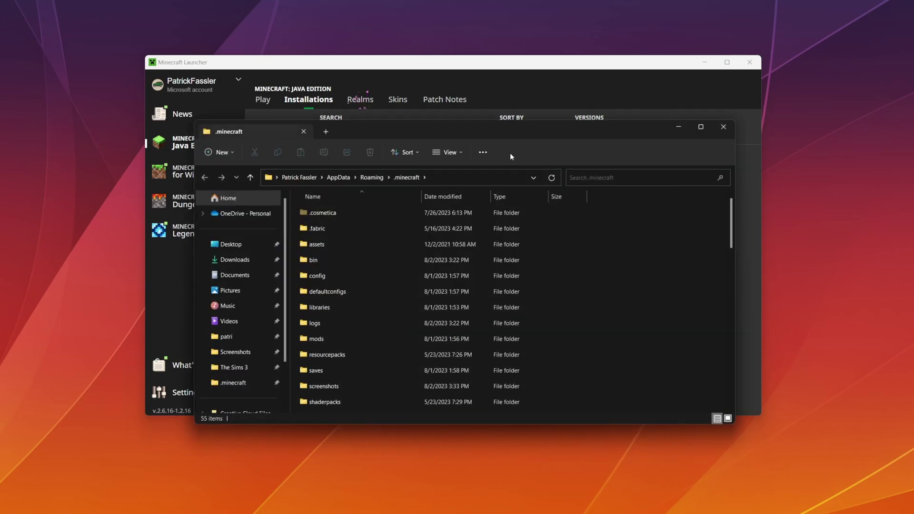
Close the Minecraft Launcher window, keeping the .minecraft Explorer window open.
{"action": "left_click", "coordinate": [705, 62]}
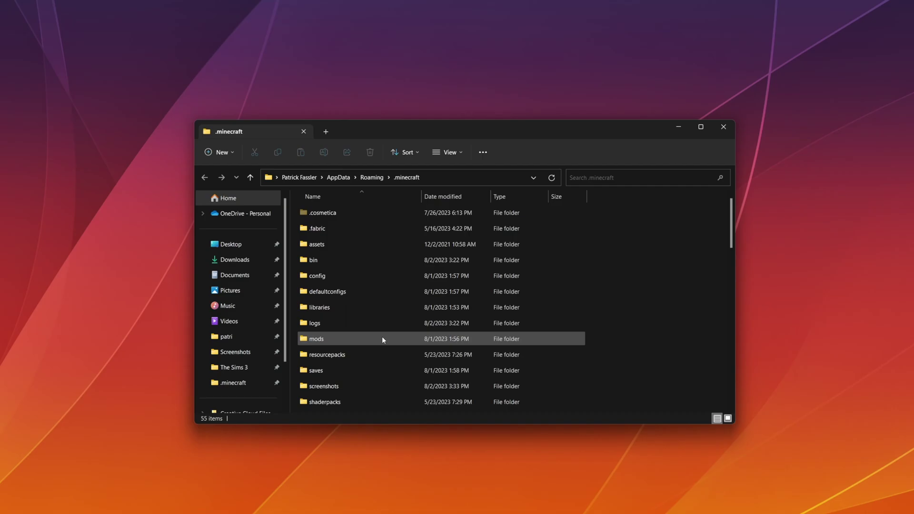
{"action": "scroll", "coordinate": [383, 340], "scroll_direction": "down", "scroll_amount": 1}
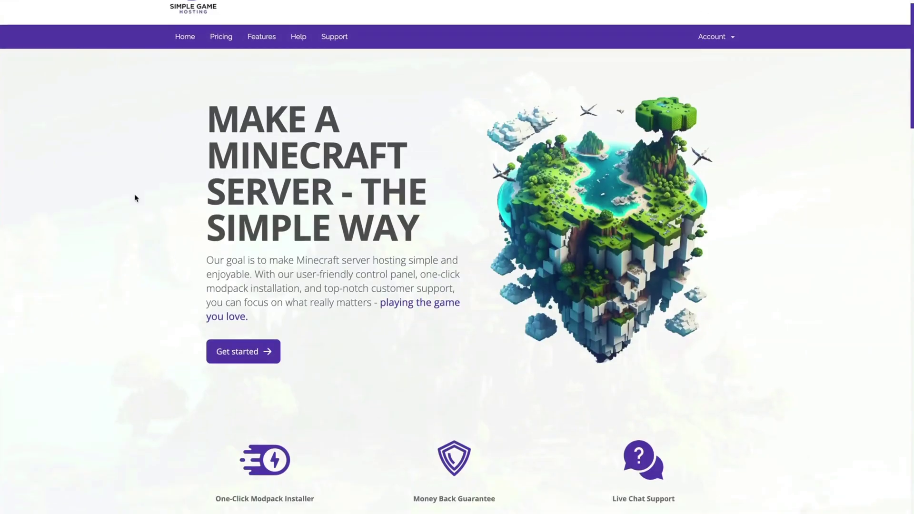
{"action": "scroll", "coordinate": [134, 198], "scroll_direction": "down", "scroll_amount": 4}
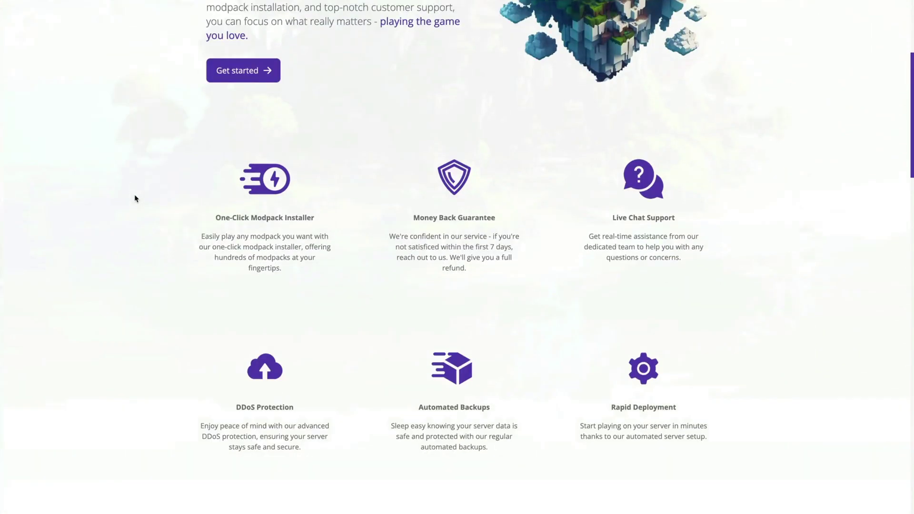
{"action": "scroll", "coordinate": [135, 199], "scroll_direction": "down", "scroll_amount": 5}
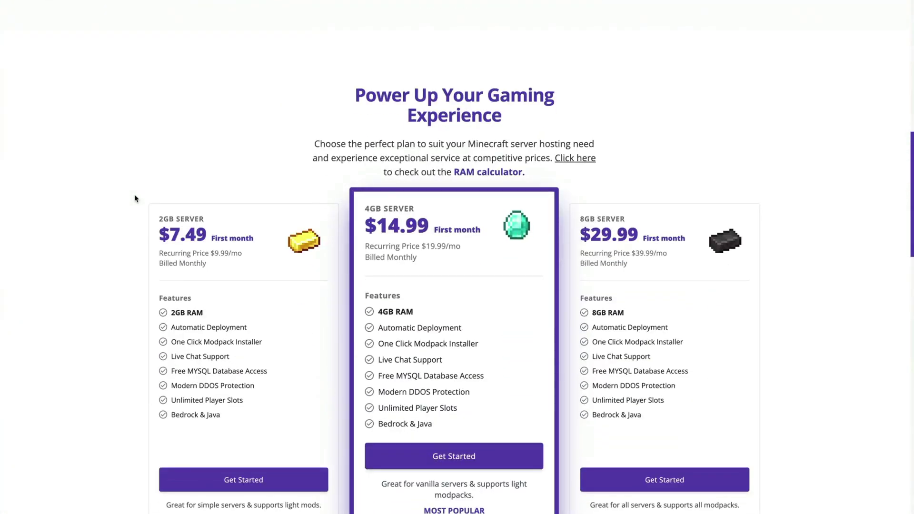
{"action": "scroll", "coordinate": [136, 198], "scroll_direction": "down", "scroll_amount": 5}
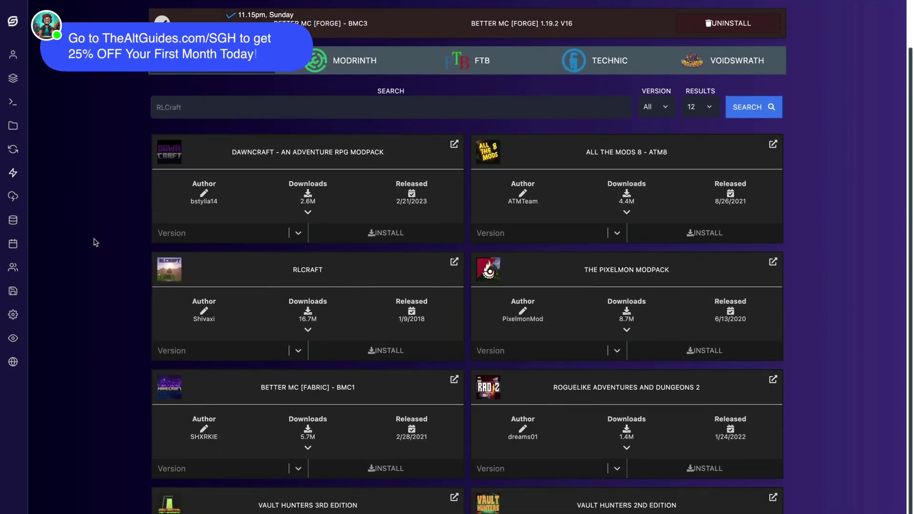
{"action": "scroll", "coordinate": [94, 242], "scroll_direction": "up", "scroll_amount": 1}
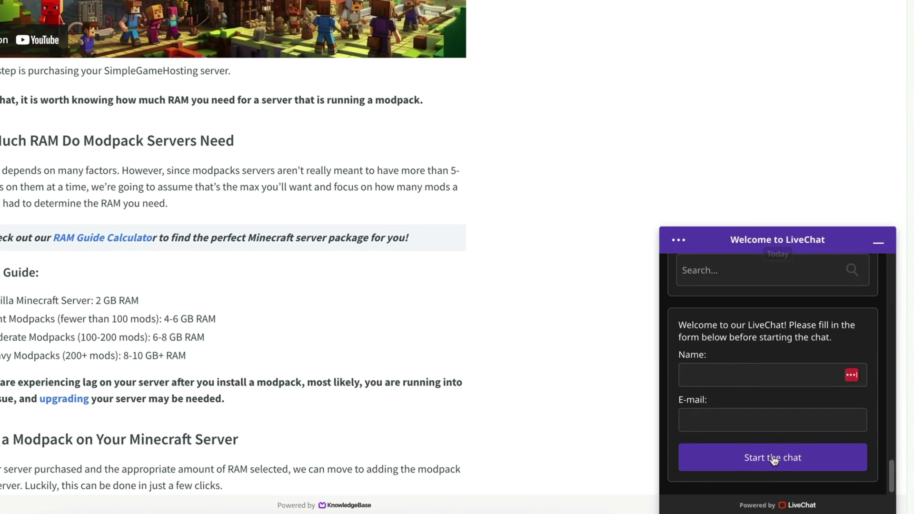
Start the site's live support chat and set the RAM calculator to Vanilla (2GB, $7.49).
{"action": "left_click", "coordinate": [775, 460]}
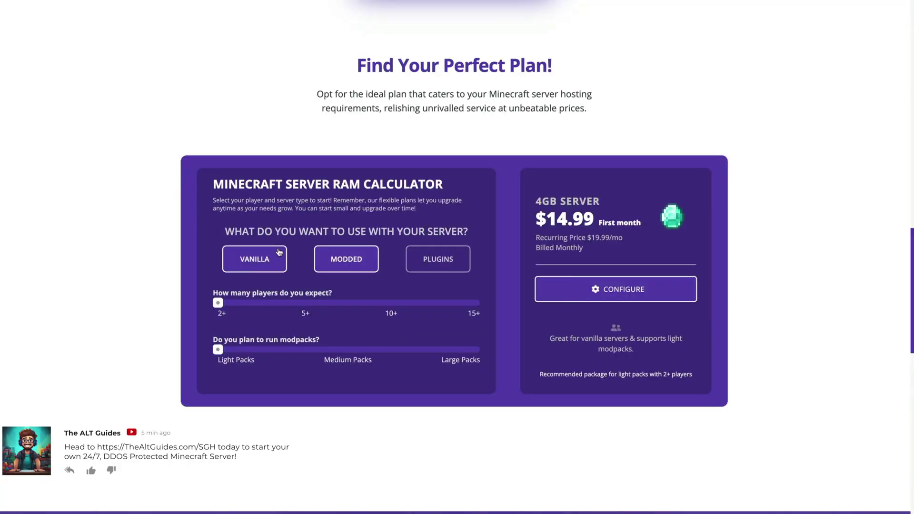
{"action": "left_click", "coordinate": [268, 263]}
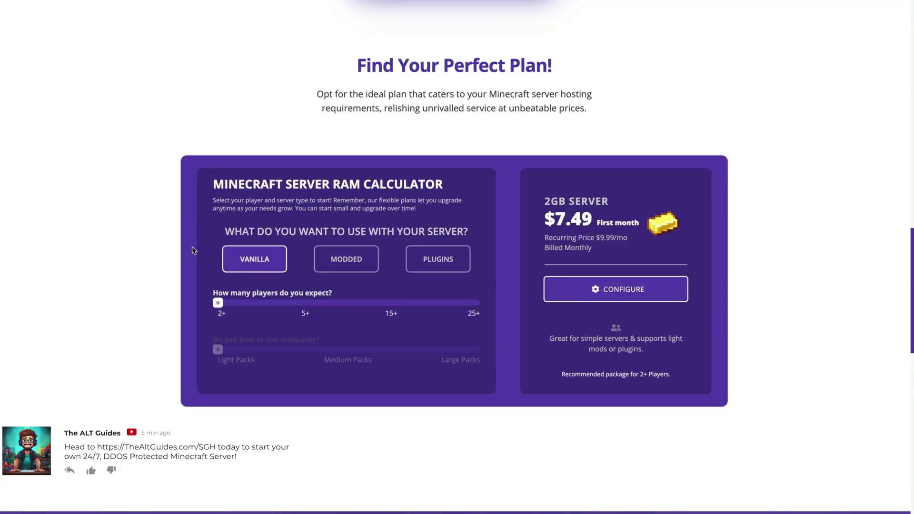
{"action": "scroll", "coordinate": [163, 251], "scroll_direction": "up", "scroll_amount": 10}
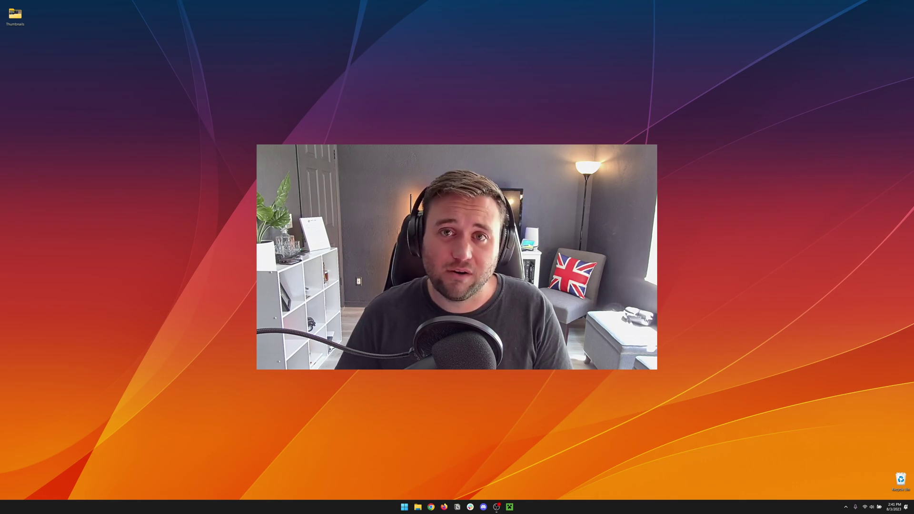
Bring up the Windows Run prompt with Win+R to enter %appdata%.
{"action": "key", "text": "super+r"}
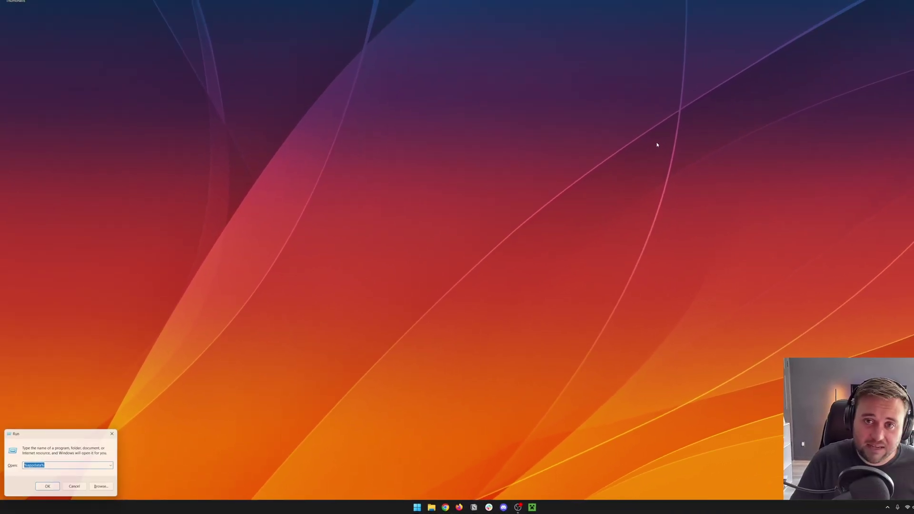
Open the %appdata% Roaming folder and go into its .minecraft folder.
{"action": "key", "text": "Return"}
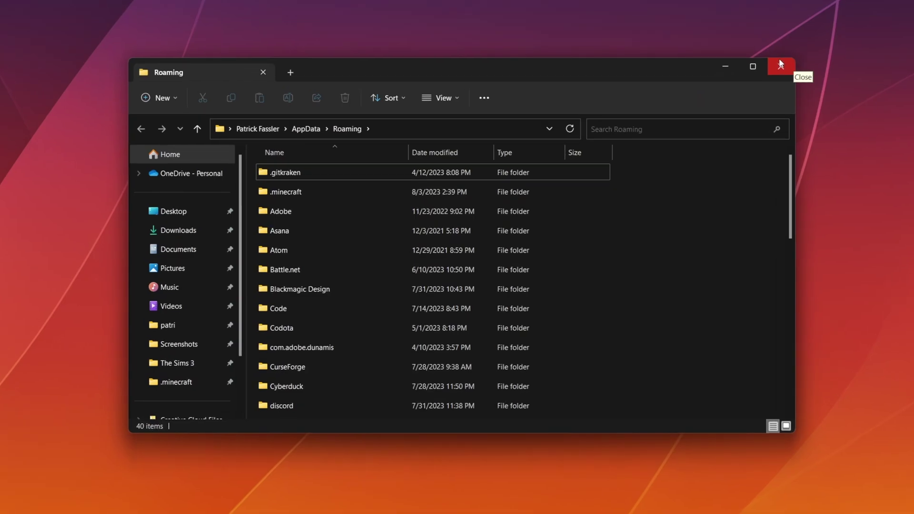
{"action": "double_click", "coordinate": [362, 196]}
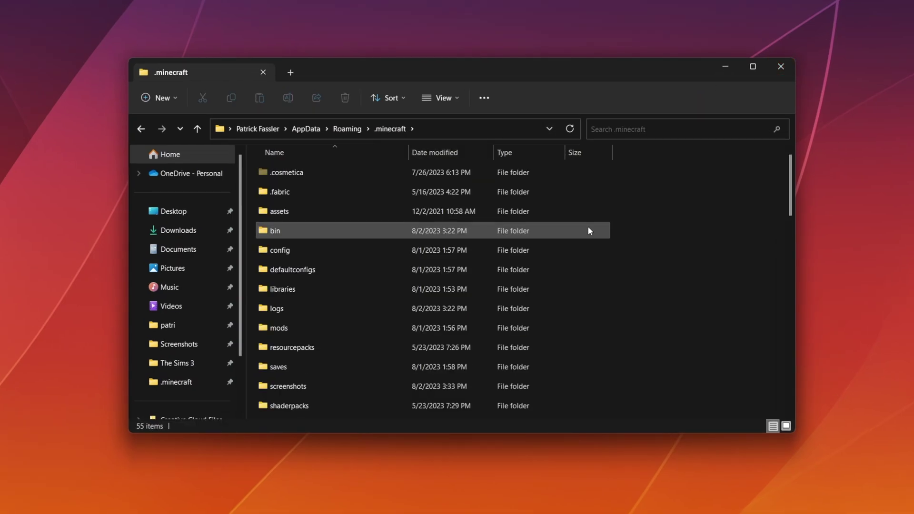
{"action": "scroll", "coordinate": [318, 360], "scroll_direction": "down", "scroll_amount": 1}
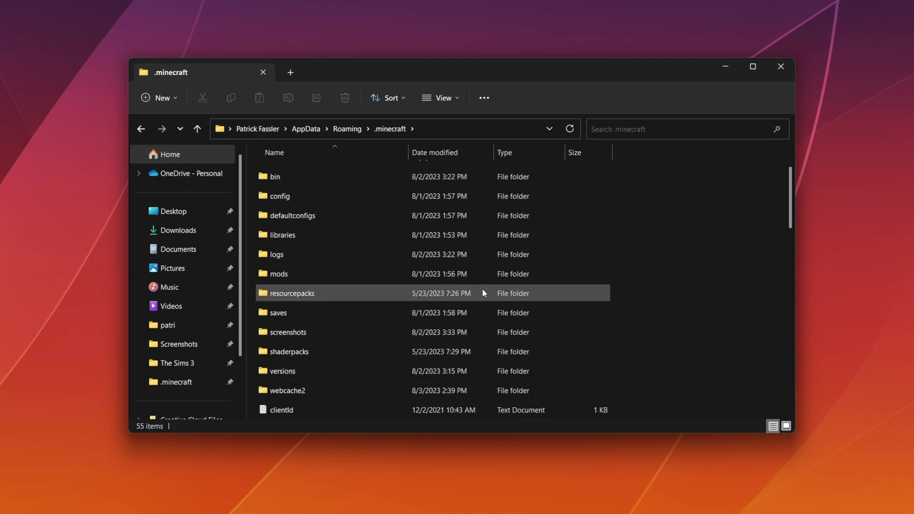
{"action": "scroll", "coordinate": [480, 285], "scroll_direction": "up", "scroll_amount": 1}
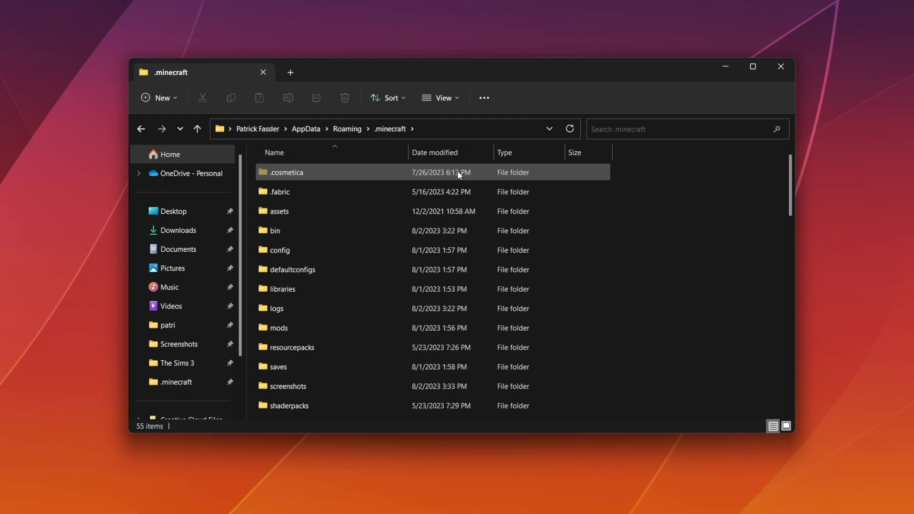